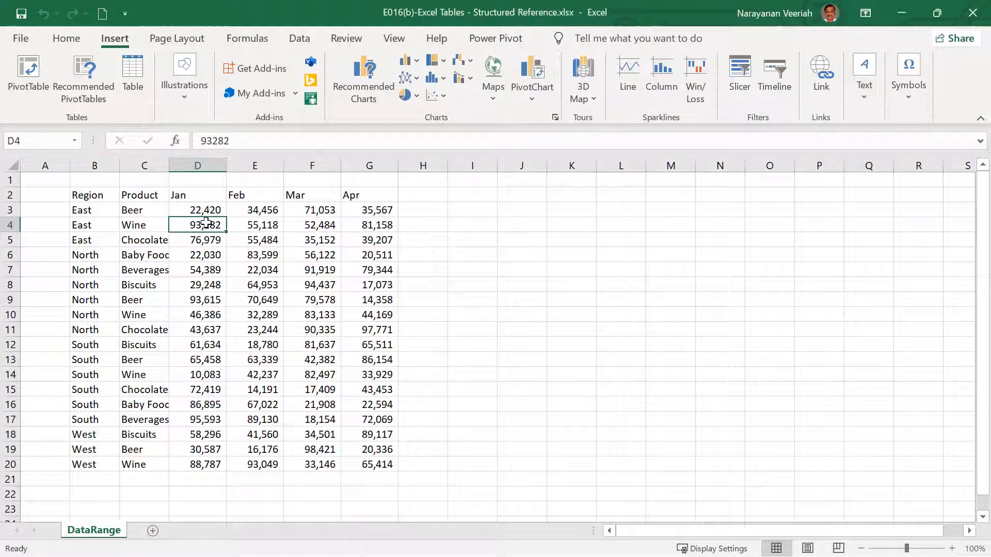
Step: Convert the data range B2:G20 into a table with headers and name the table Sales
left_click(134, 78)
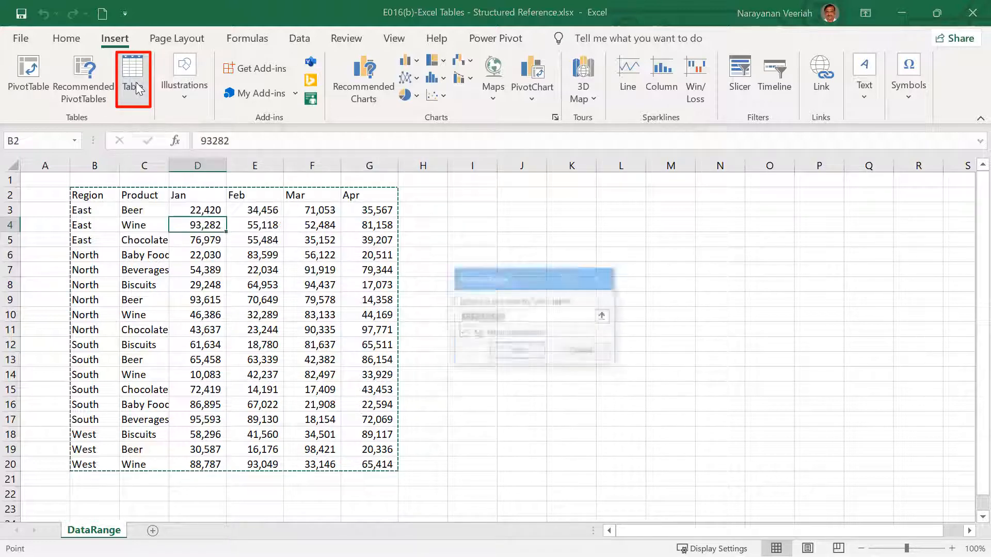
left_click(519, 354)
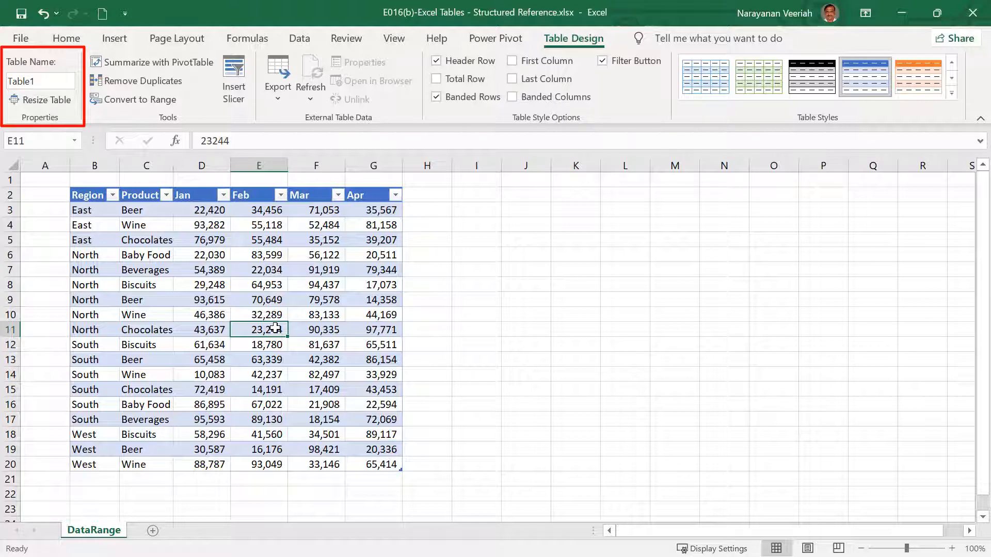
left_click(54, 83)
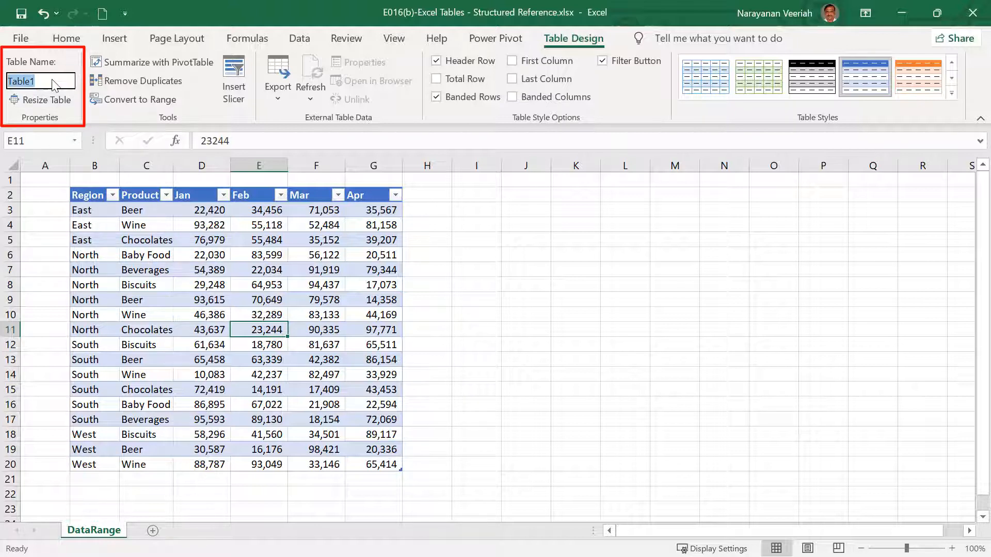
type("Sales")
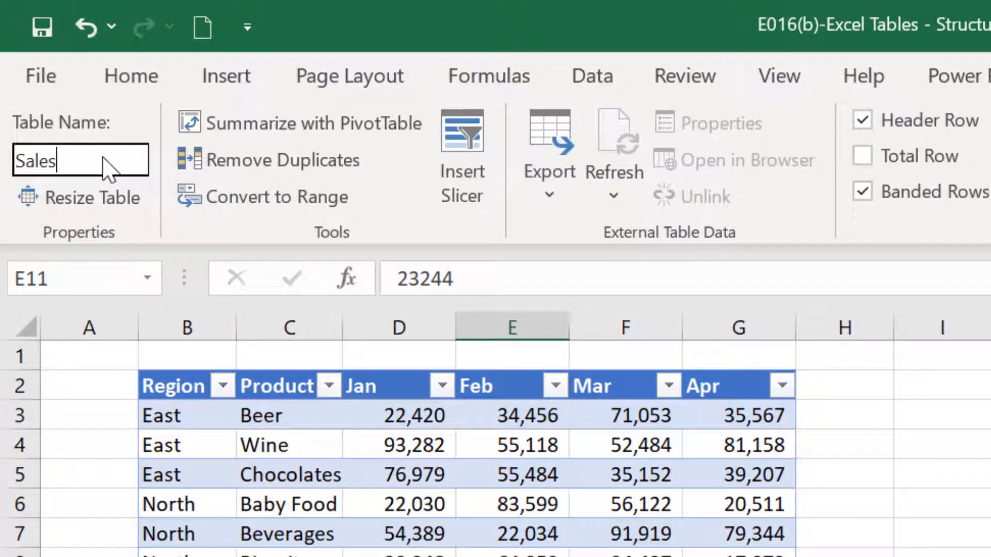
left_click(300, 507)
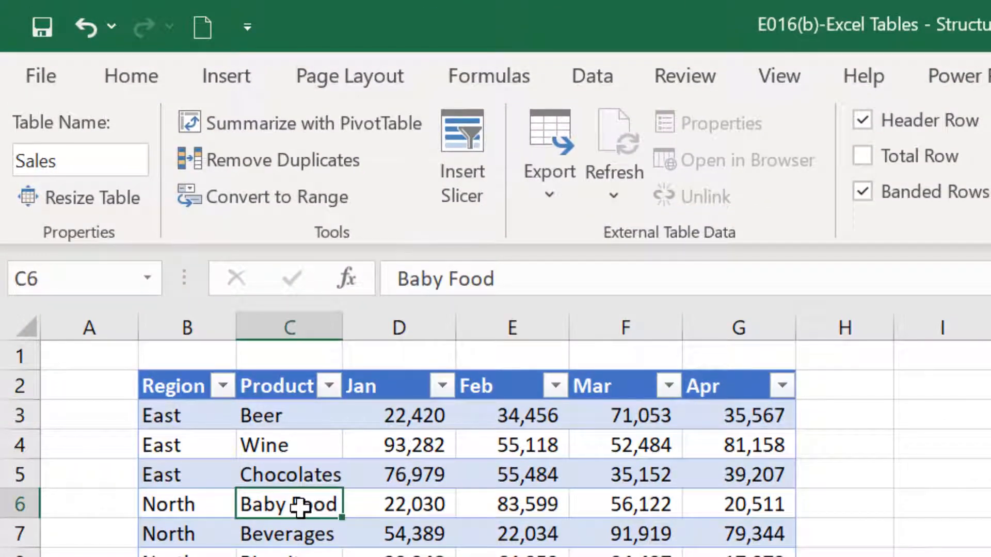
Step: Try to rename the table as "Sales 2019" with a space in the name
left_click(93, 159)
left_click(93, 160)
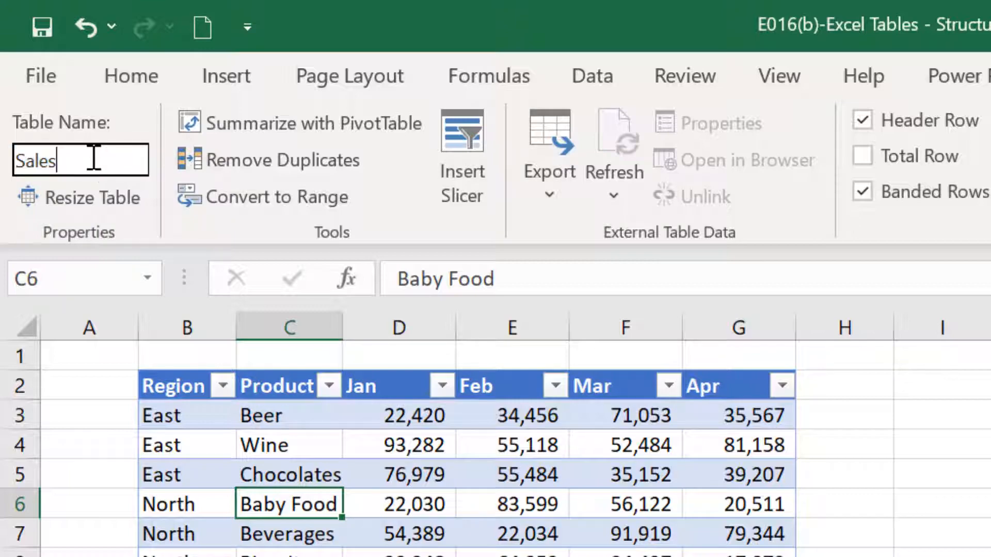
type("2019")
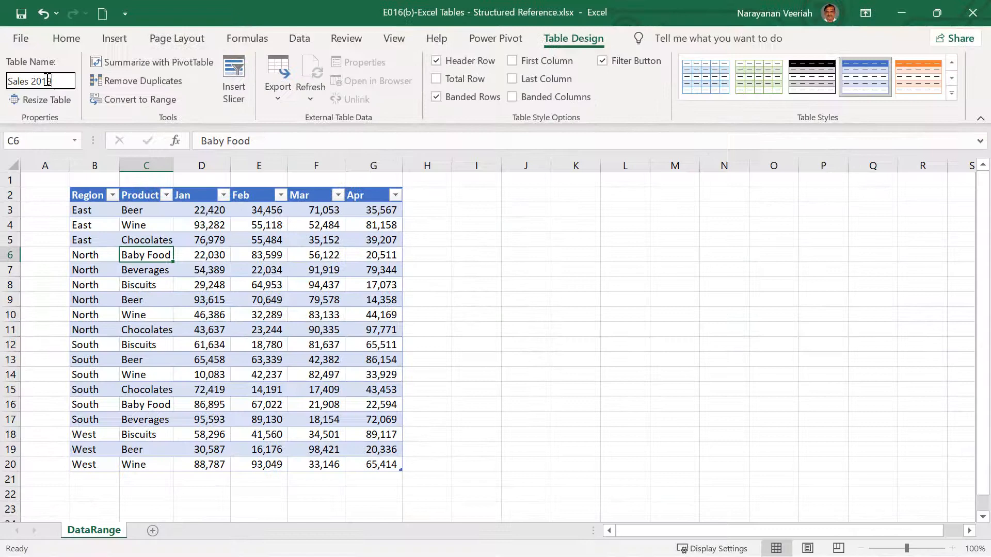
key("Return")
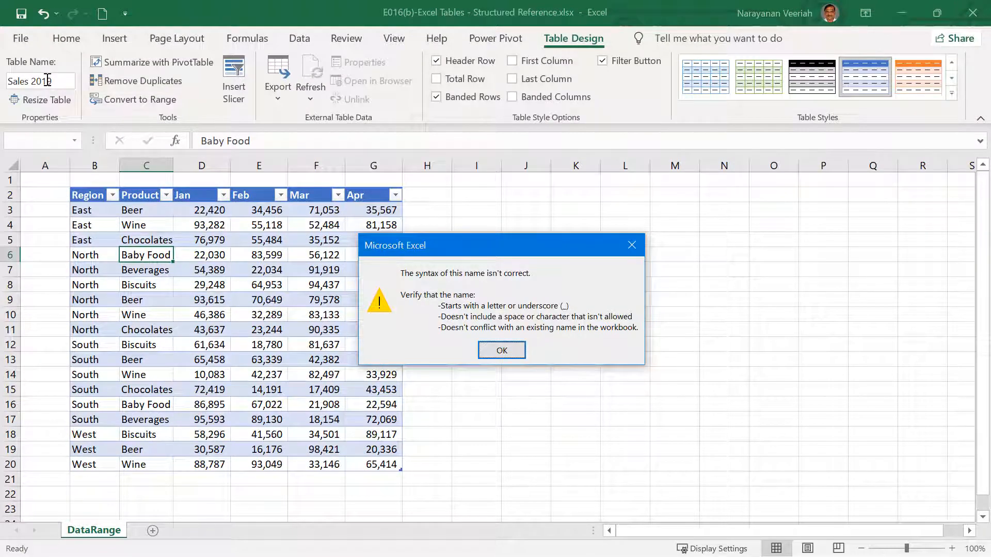
left_click(500, 350)
Step: Rename the table as Sales_2019, and replace that name with _Sales2019
type("Sales_2019")
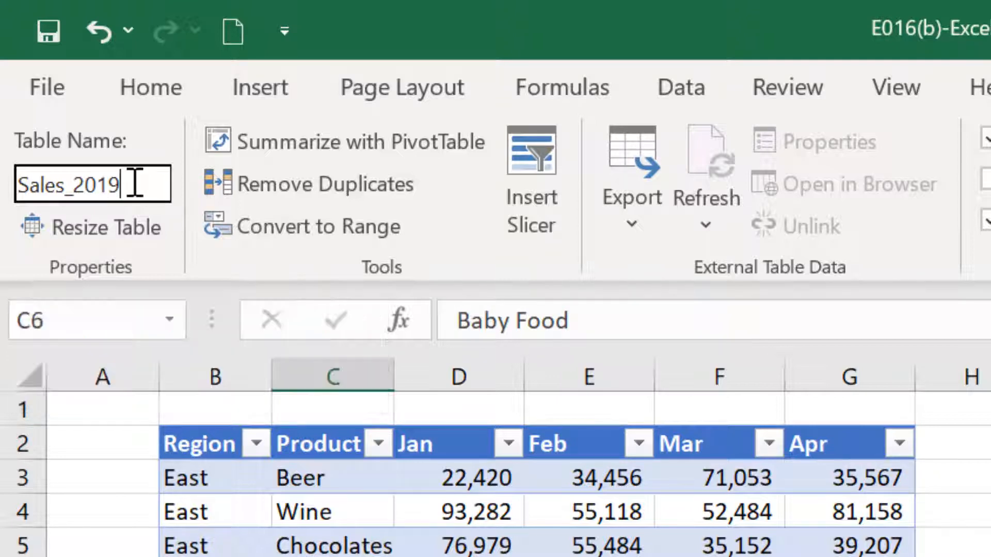
left_click_drag(132, 185, 2, 168)
key("BackSpace")
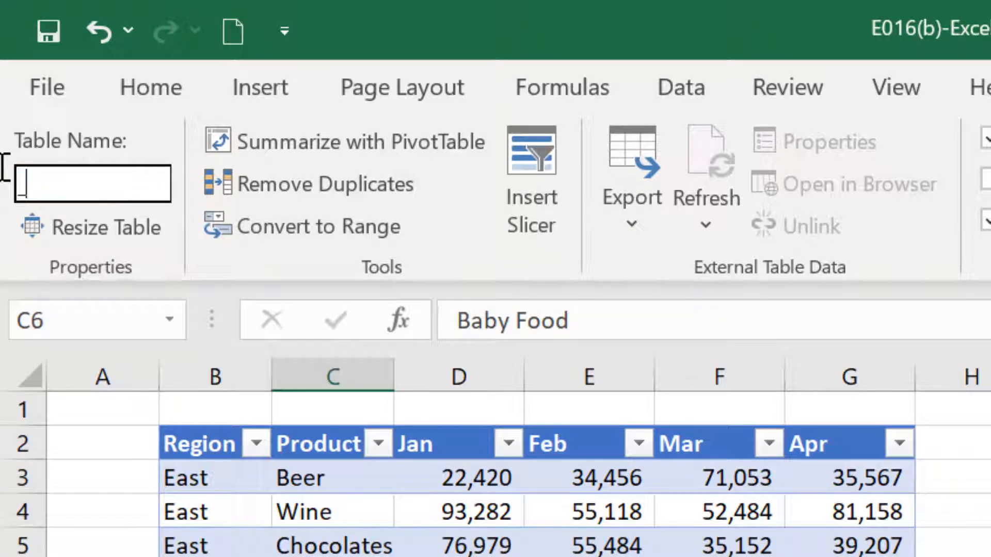
type("_Sales2019")
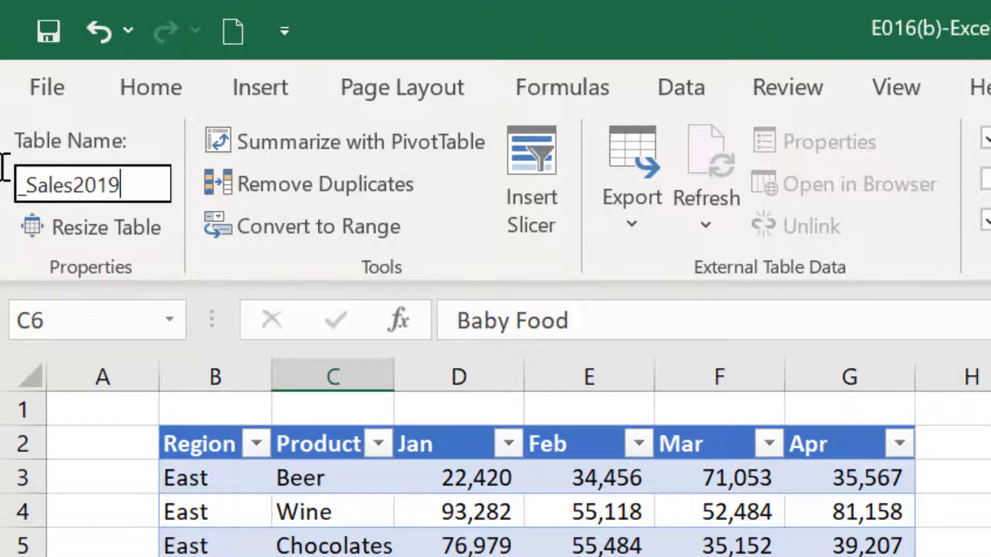
key("Return")
Step: Replace the whole table name with Sales
left_click(92, 178)
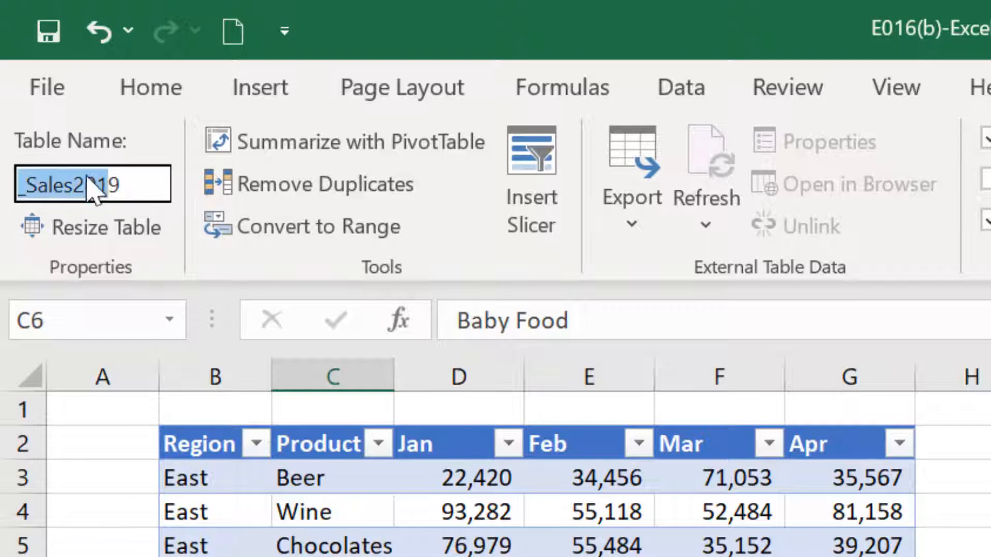
left_click(18, 184)
left_click(143, 177)
left_click_drag(143, 177, 4, 184)
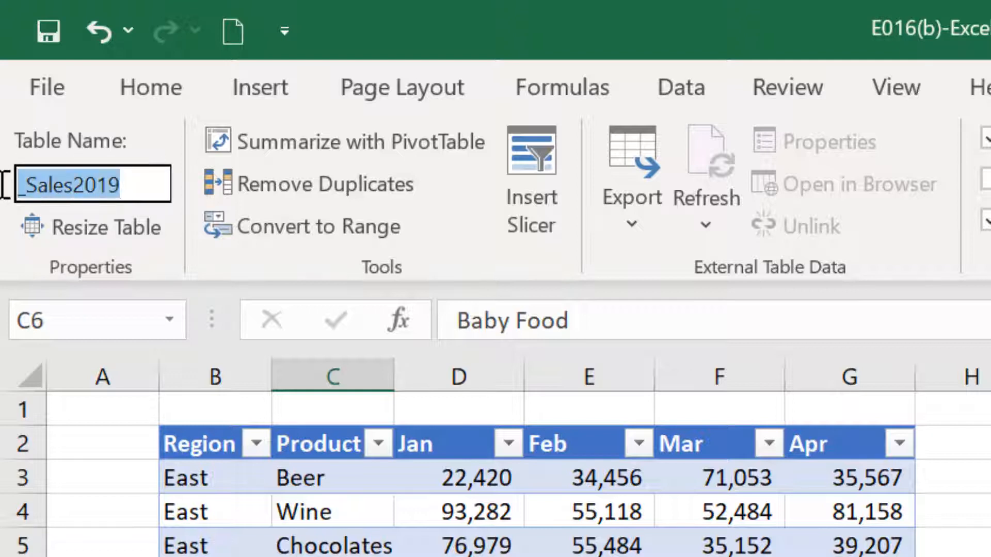
type("Sales")
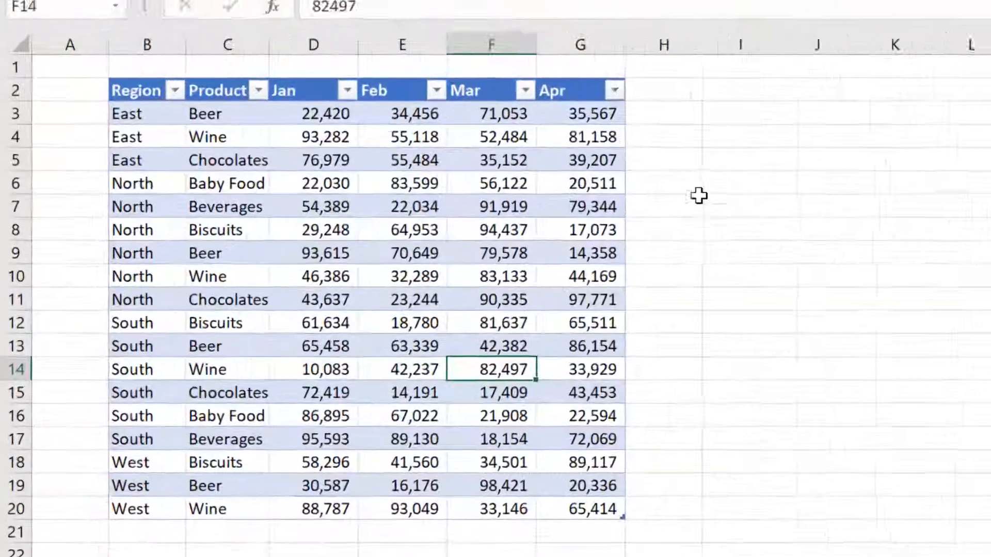
Step: Add a calculated column from H3 that sums each row's Jan to Apr values with =SUM(Sales[@[Jan]:[Apr]])
left_click(428, 212)
type("=sum(")
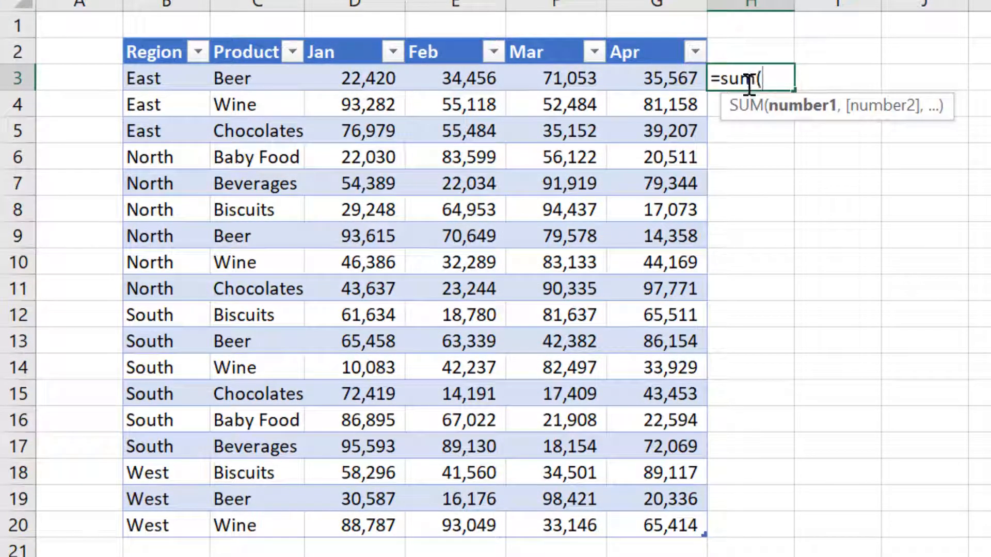
left_click(355, 83)
left_click_drag(355, 83, 614, 78)
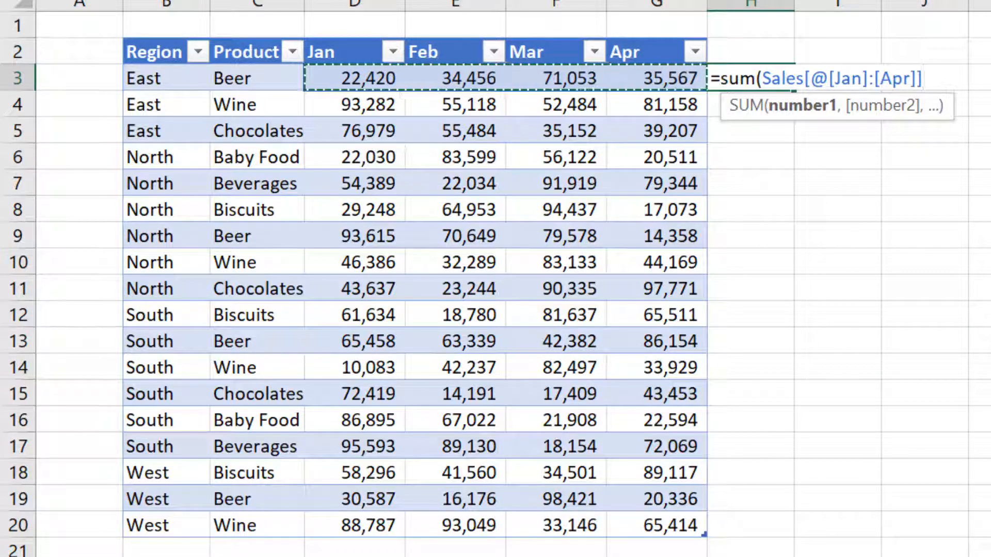
key("Return")
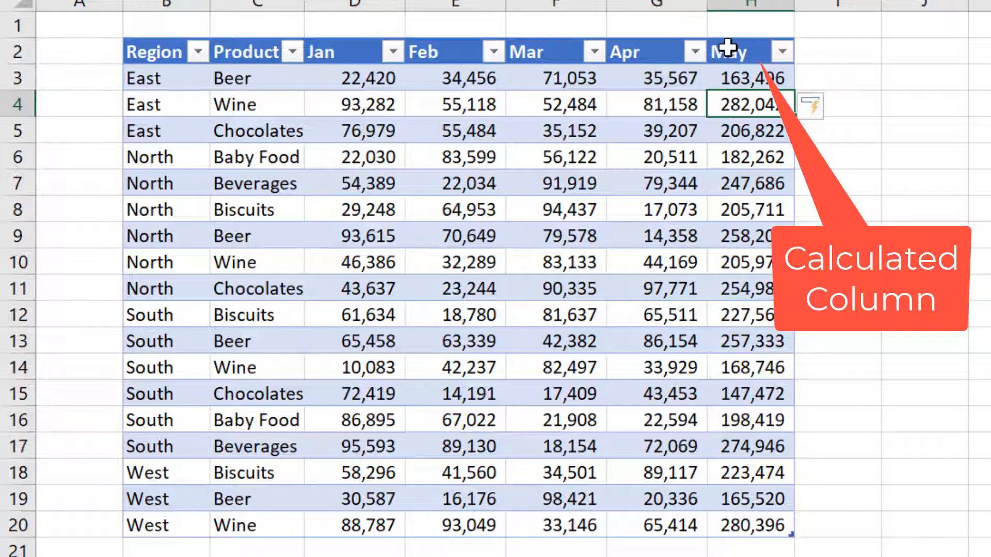
Step: Rename the header of the calculated column in H2 as Total
left_click(723, 44)
type("T")
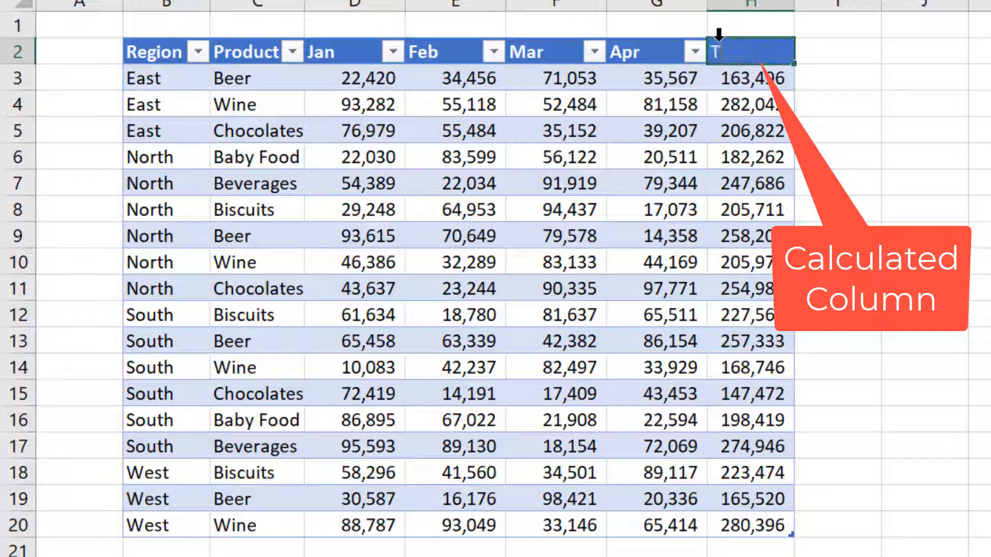
type("otal")
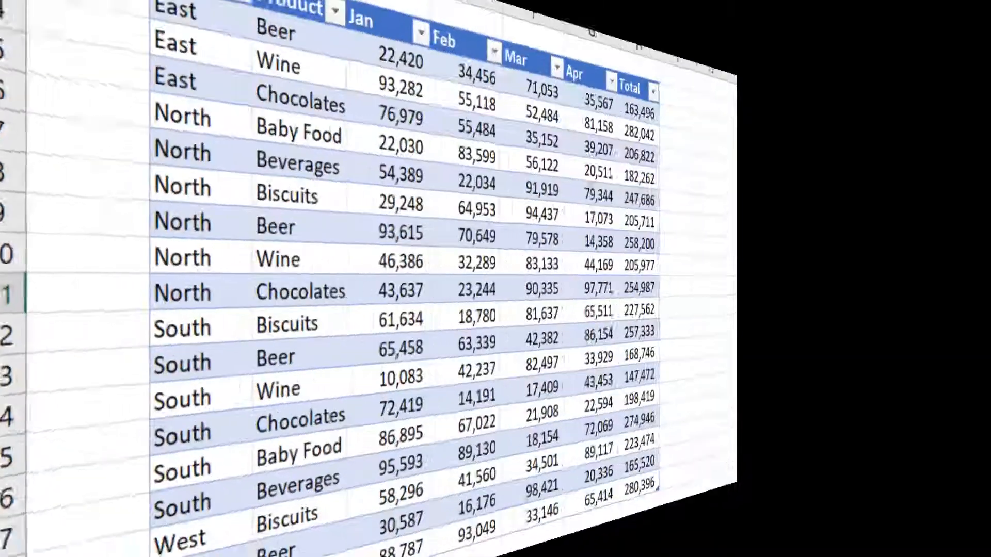
left_click(961, 315)
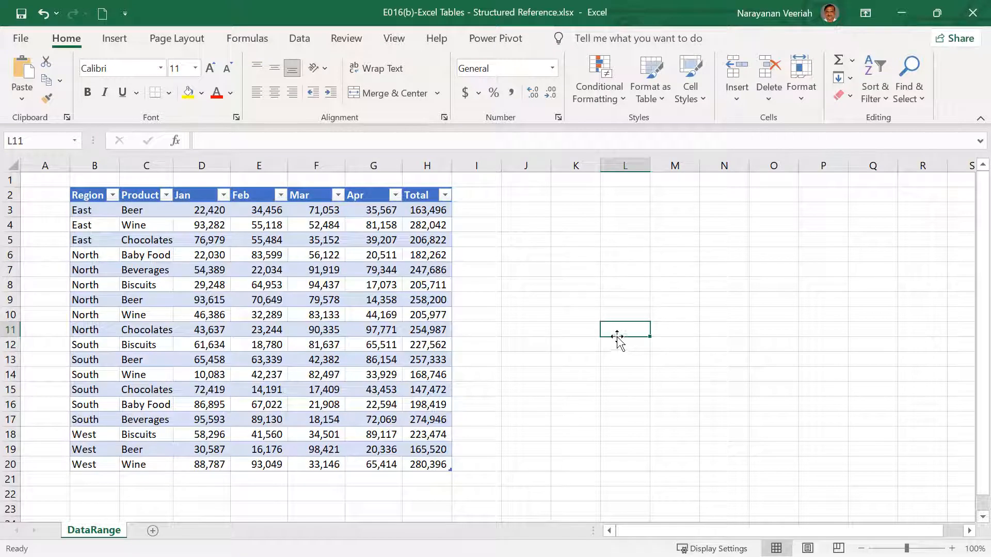
left_click(570, 210)
type("=")
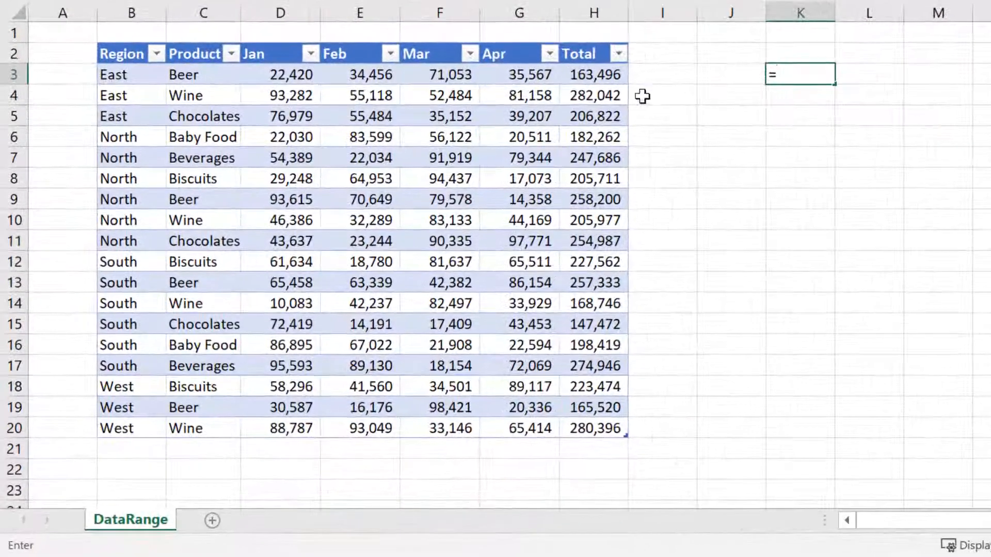
left_click(595, 75)
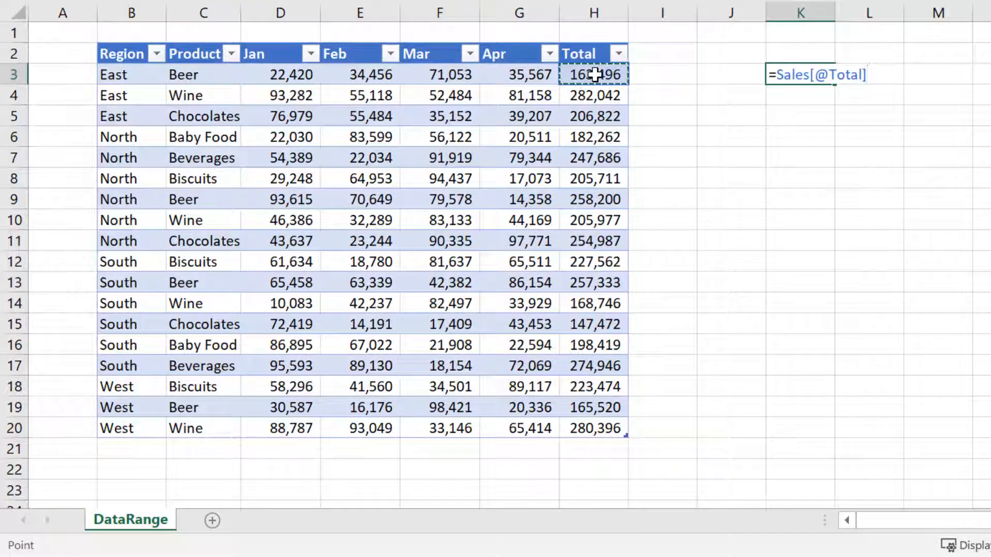
type("*0.")
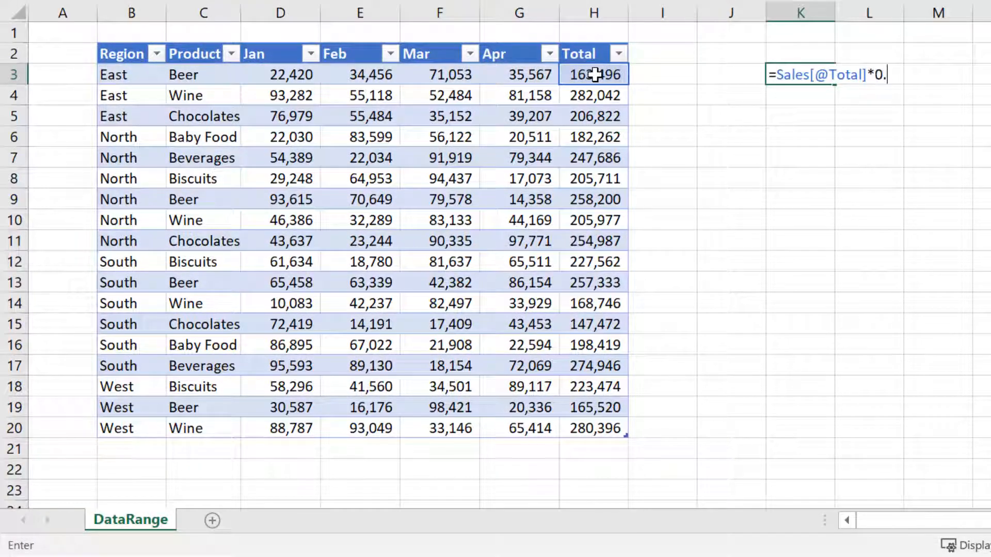
type("15")
key("Return")
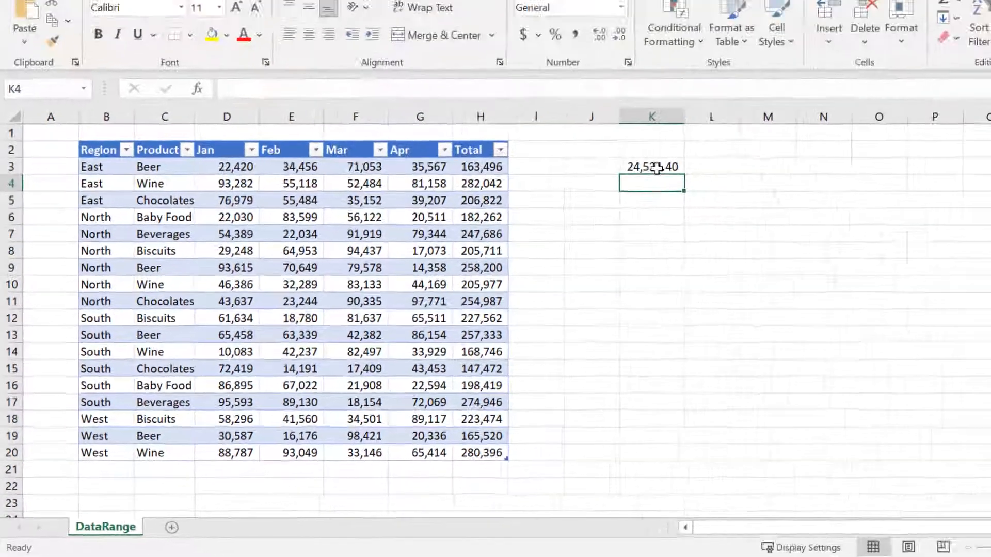
left_click(656, 168)
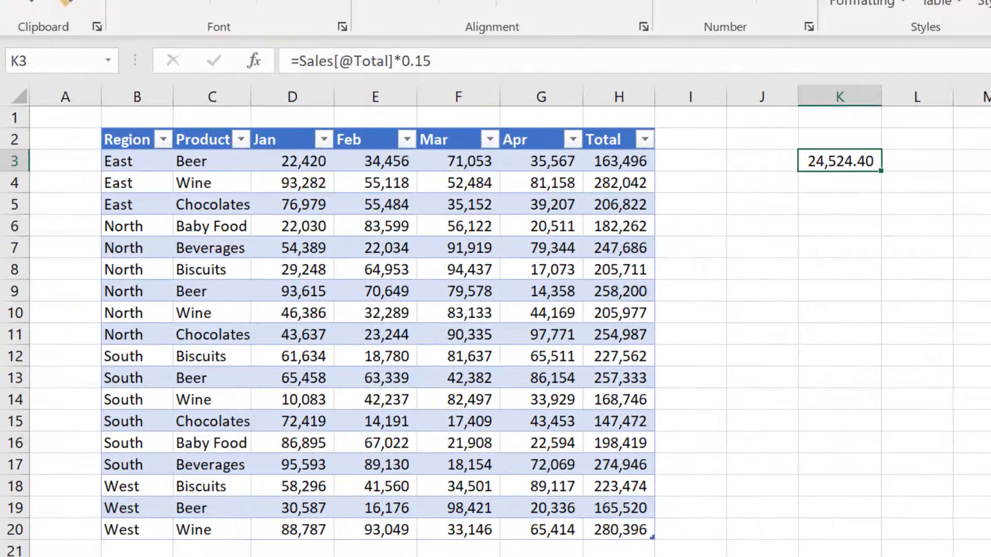
left_click(682, 166)
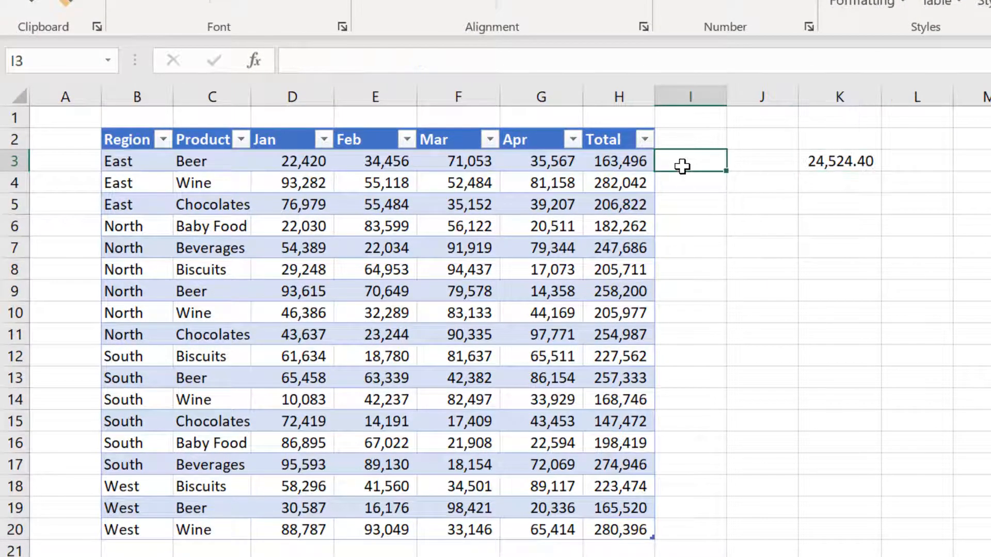
type("=")
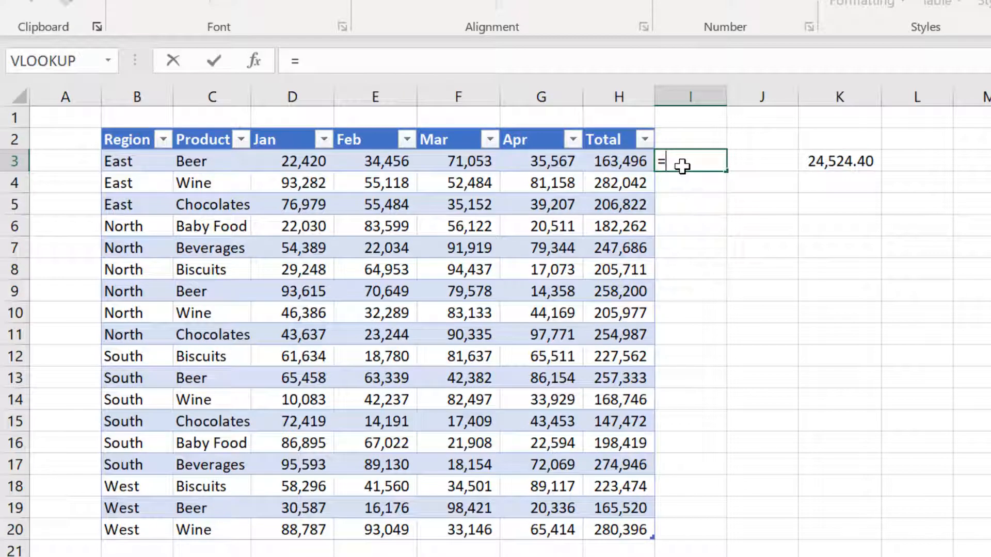
left_click(613, 161)
type("*")
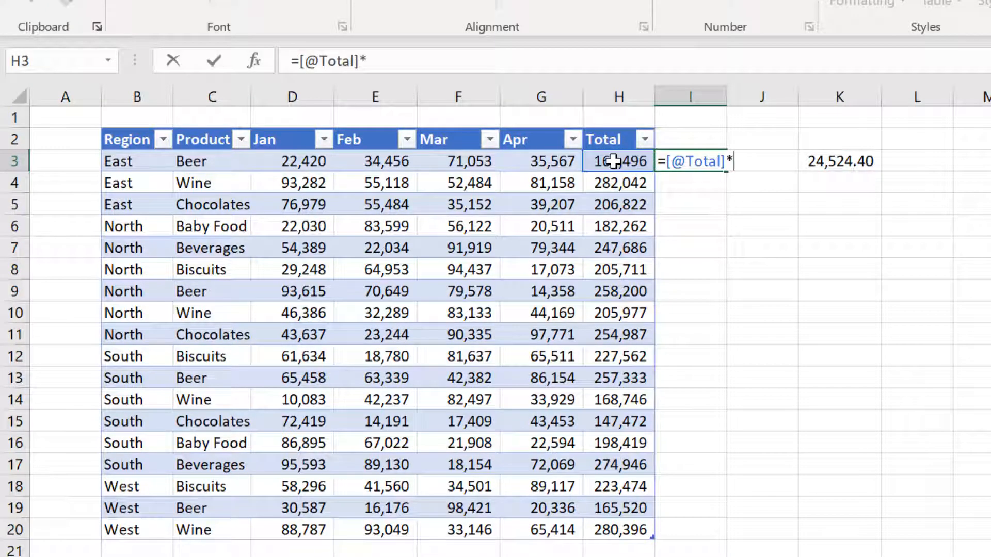
type("0.15")
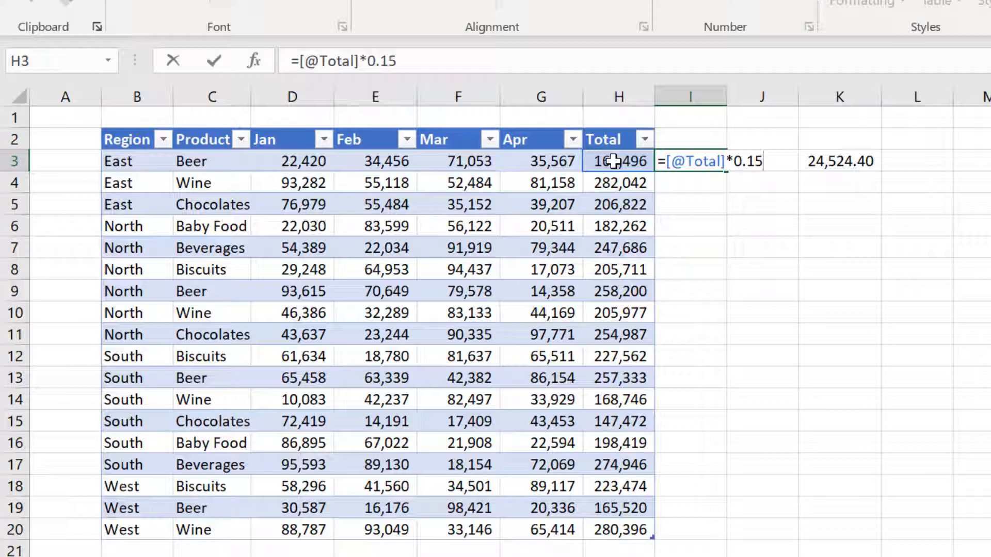
key("Return")
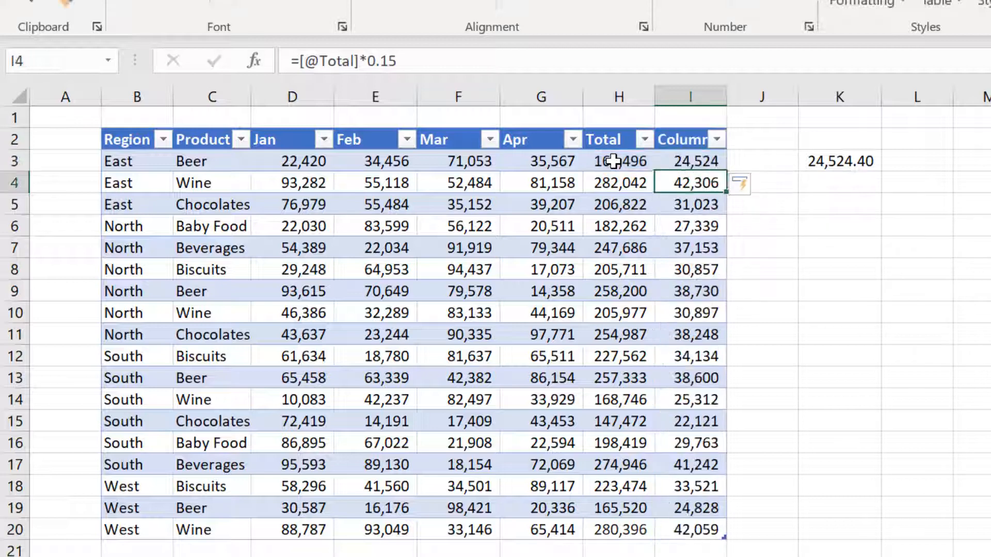
Step: Rename the header in I2 as Tax and check the formula in I3
left_click(677, 140)
type("Tax")
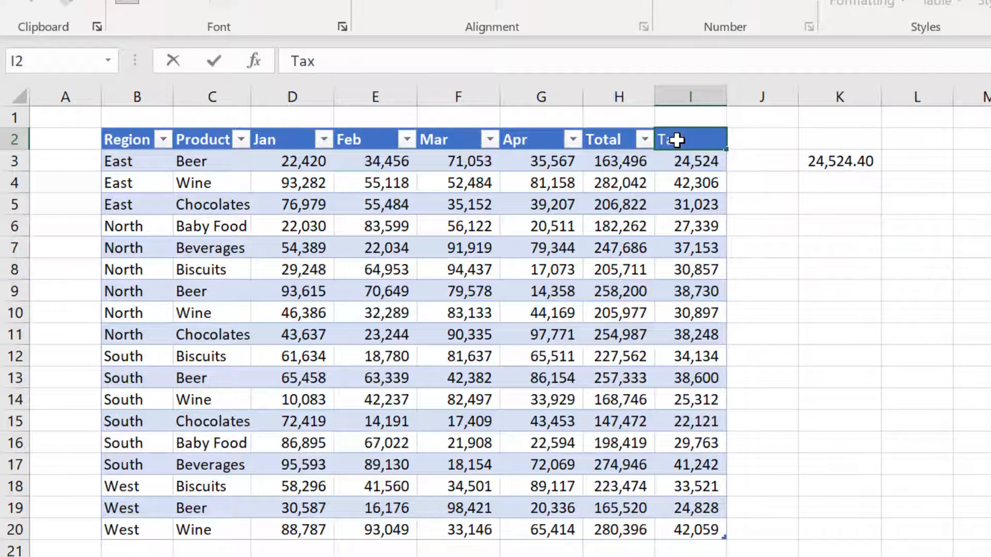
left_click(840, 268)
left_click(695, 160)
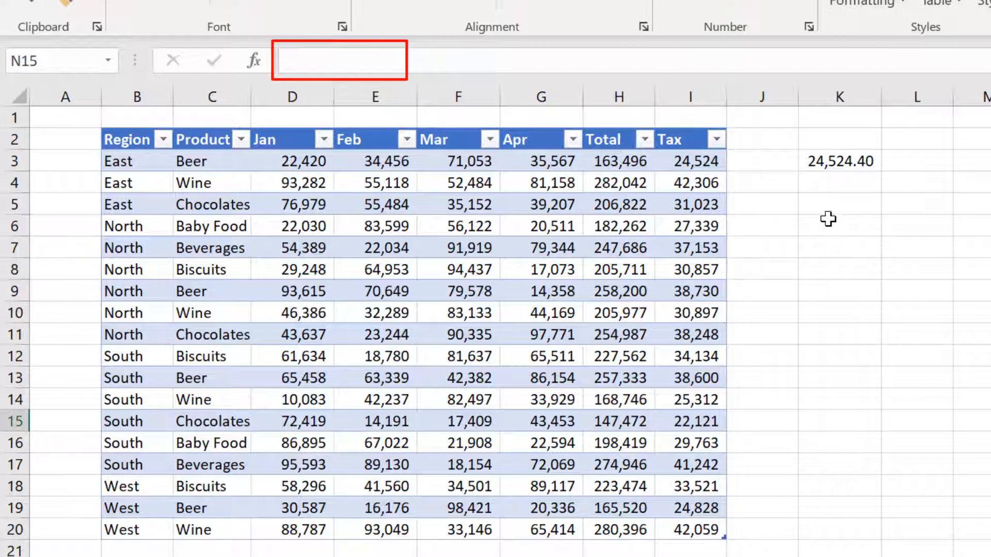
Step: Add a calculated column by entering =H3*0.15 in J3, and compare its formula with the one in I3
left_click(762, 165)
type("=")
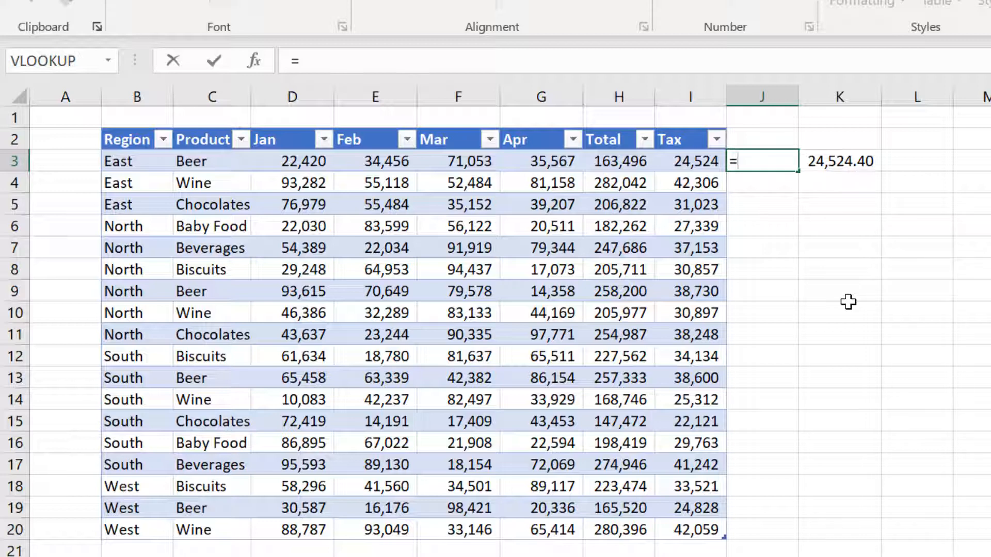
type("H")
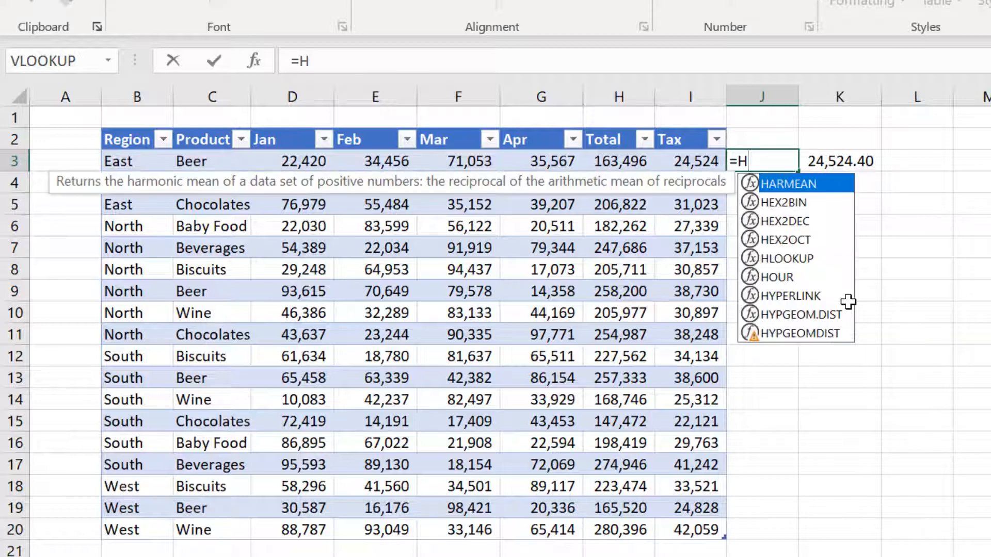
type("3*")
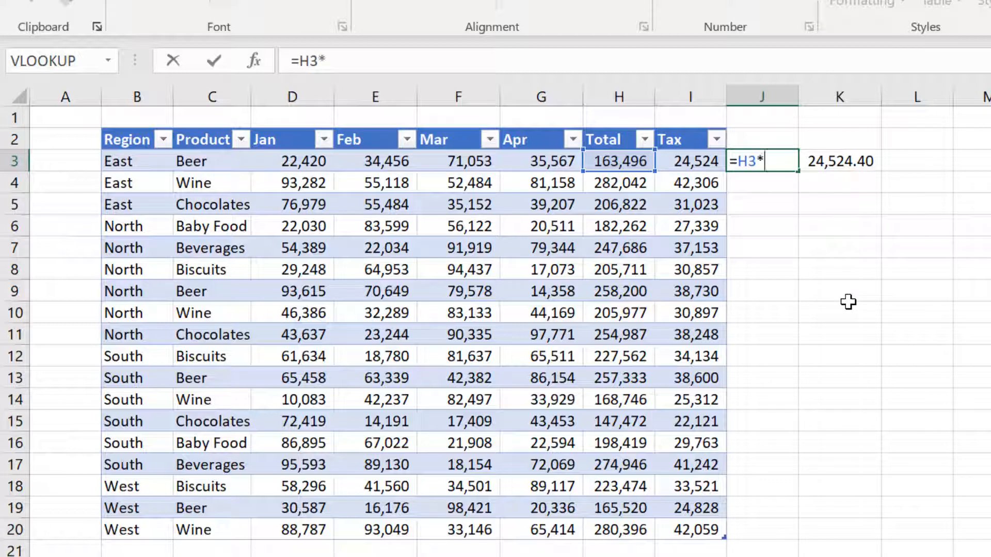
type("0.15")
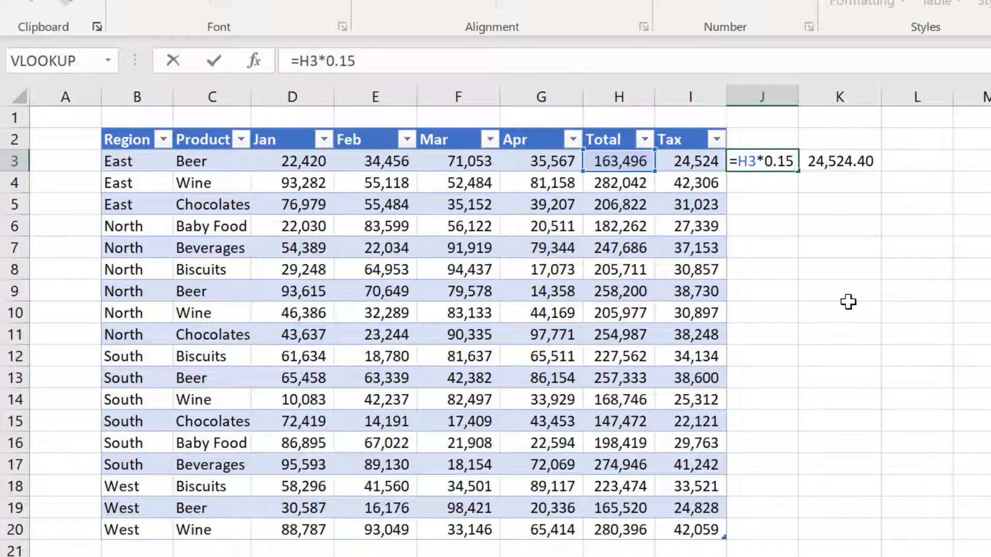
key("Return")
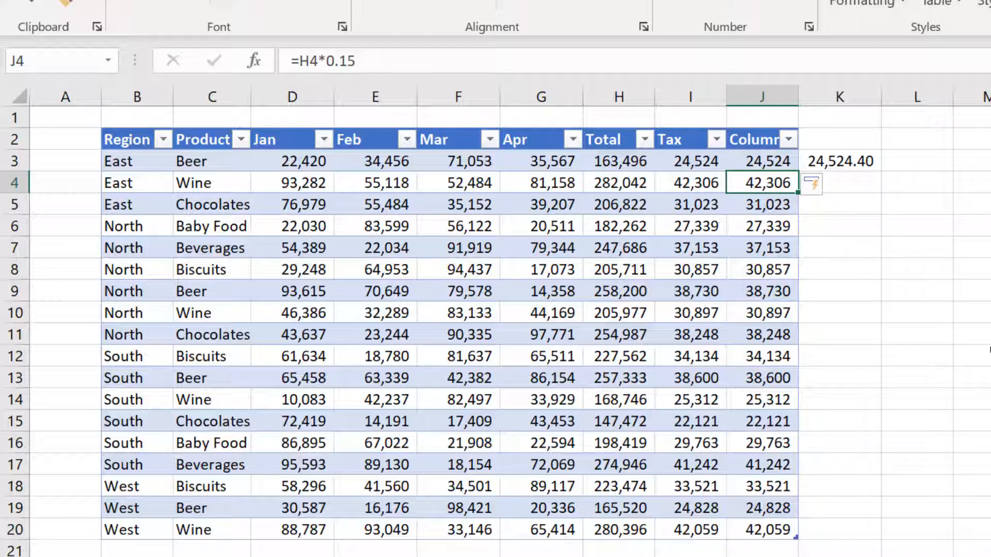
left_click(761, 160)
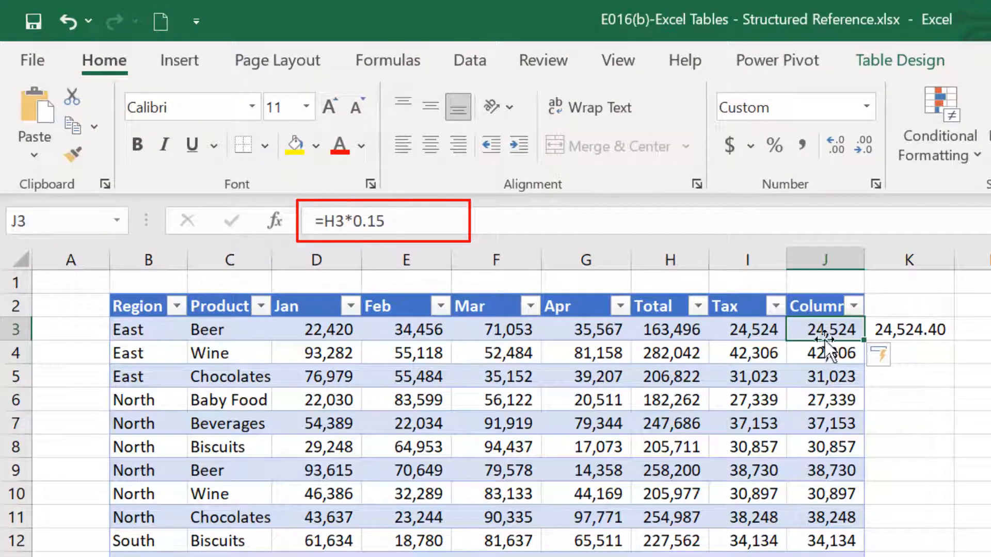
left_click(752, 329)
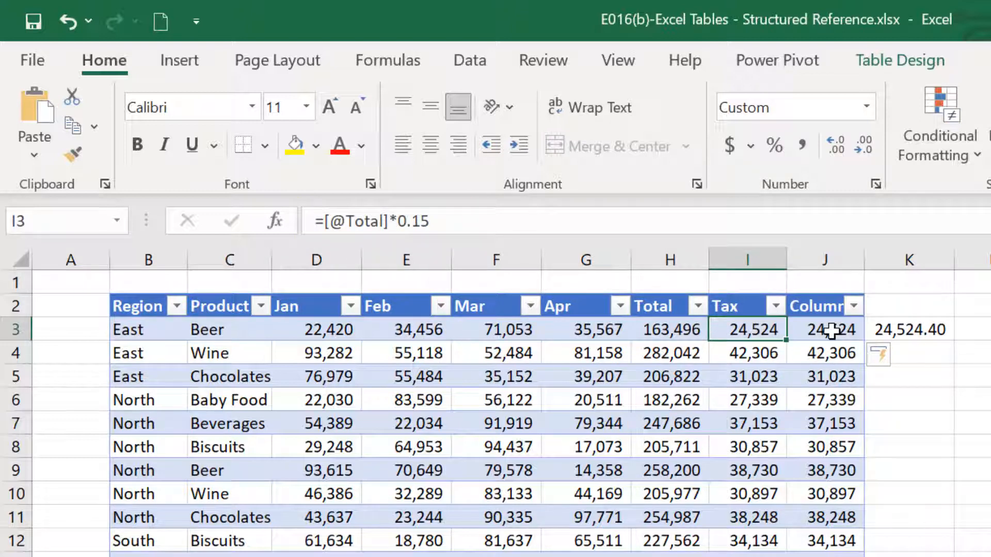
left_click(831, 330)
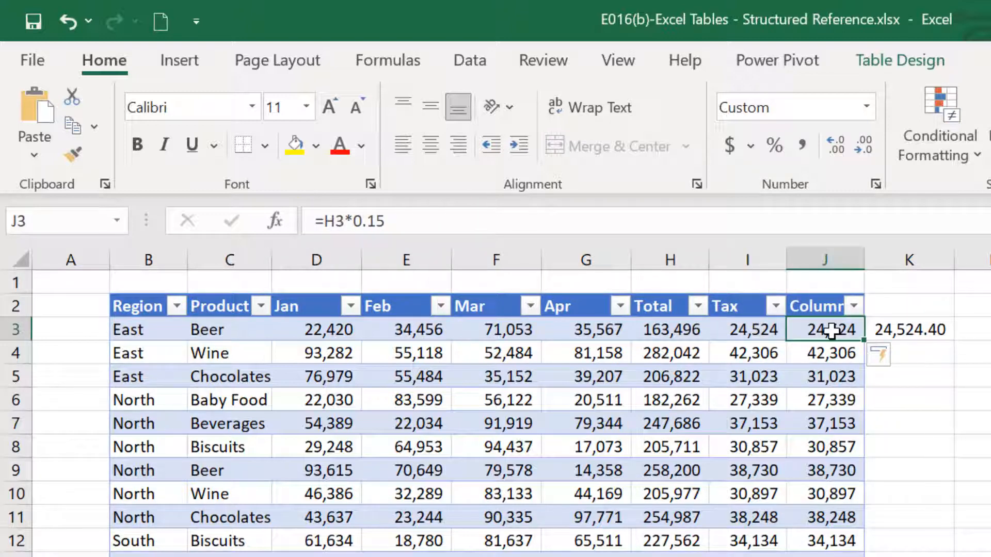